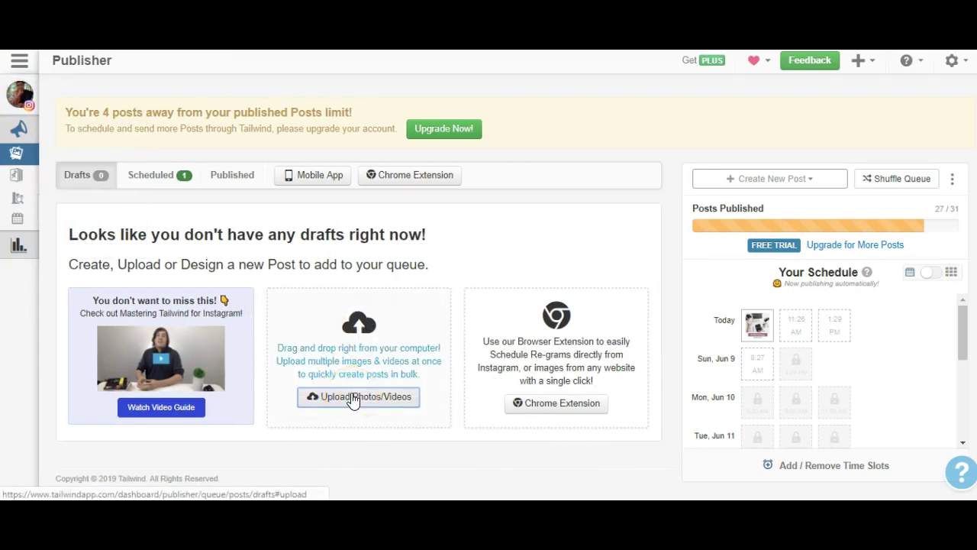
Step: Upload shailajav.com.png from the Downloads folder as a new Instagram draft
click(19, 128)
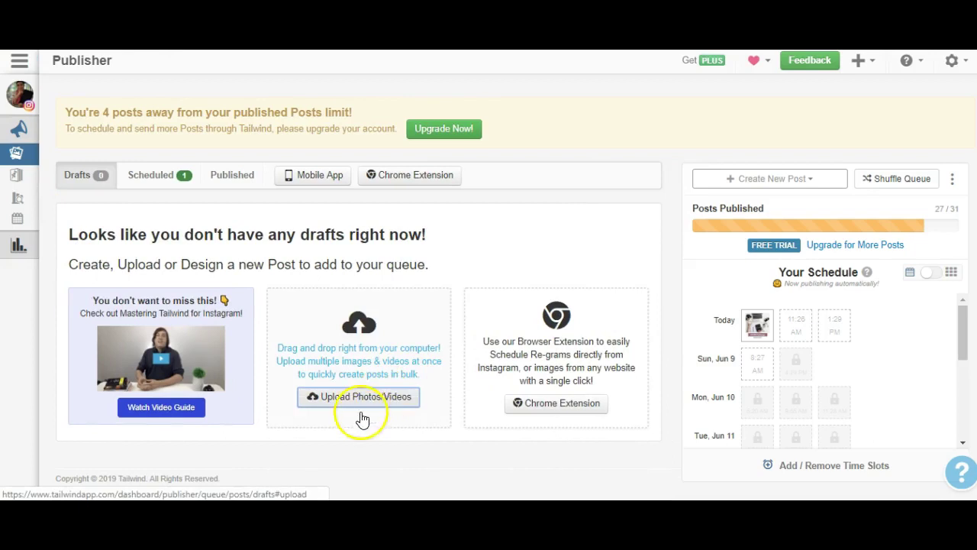
click(350, 404)
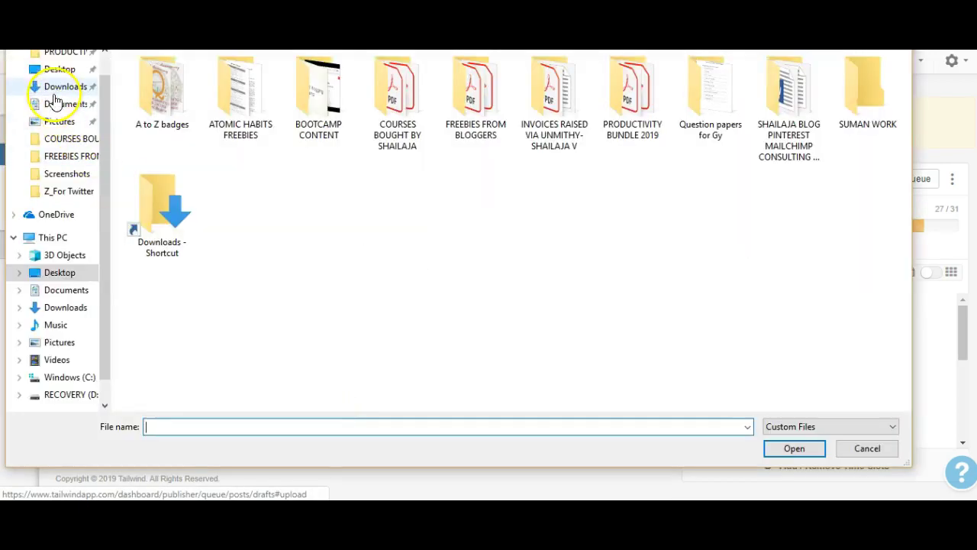
click(53, 86)
click(424, 161)
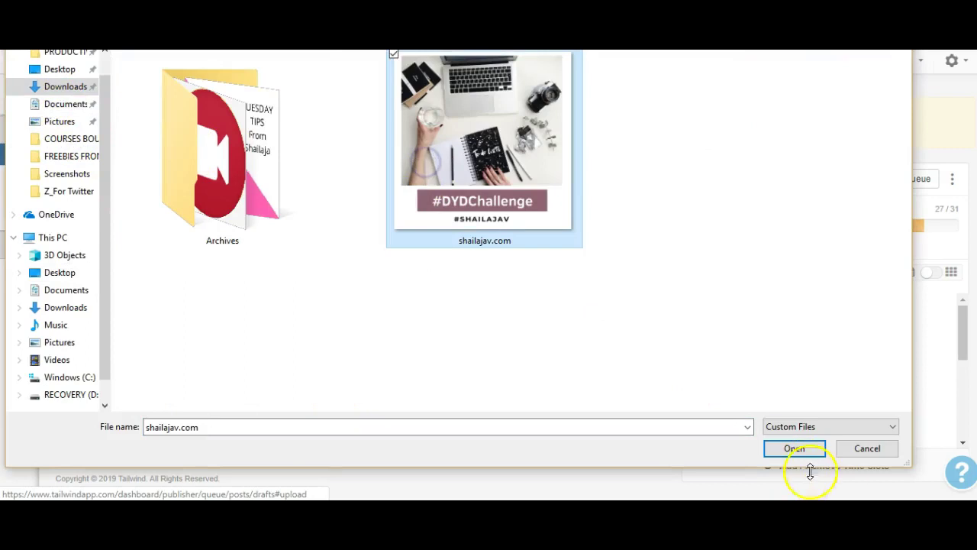
click(767, 449)
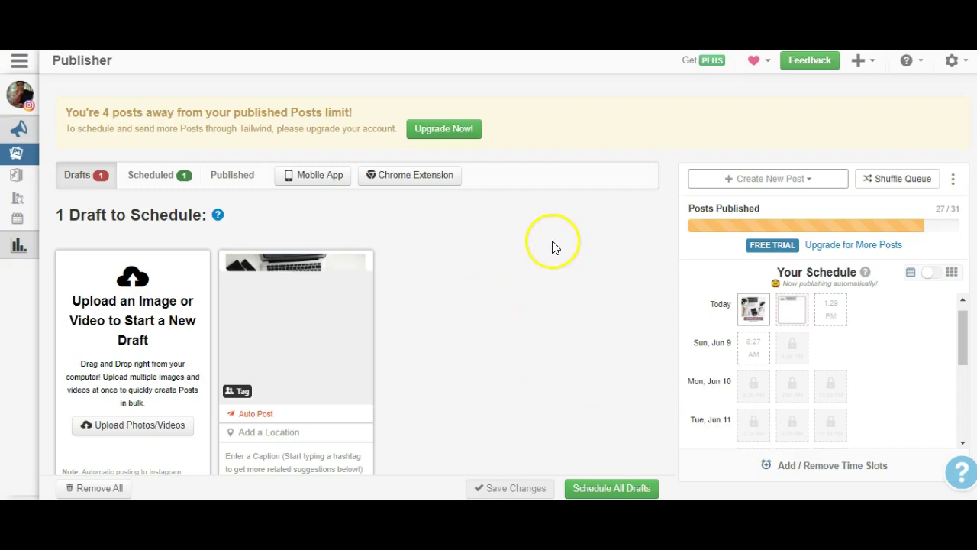
Step: Write the caption 'This is how I recommend that you declutter your desktop.' followed by a blank line
scroll(534, 263, down, 2)
scroll(489, 260, down, 1)
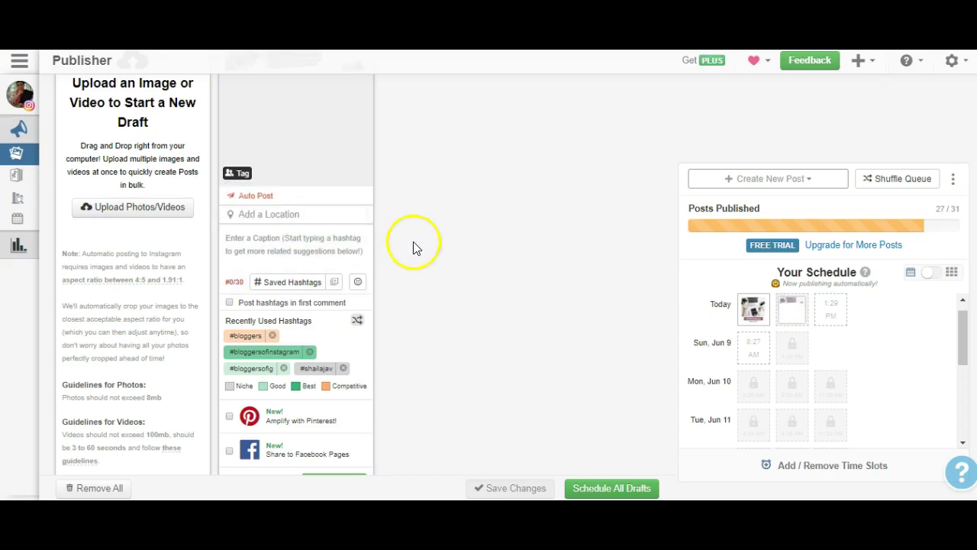
scroll(413, 264, down, 1)
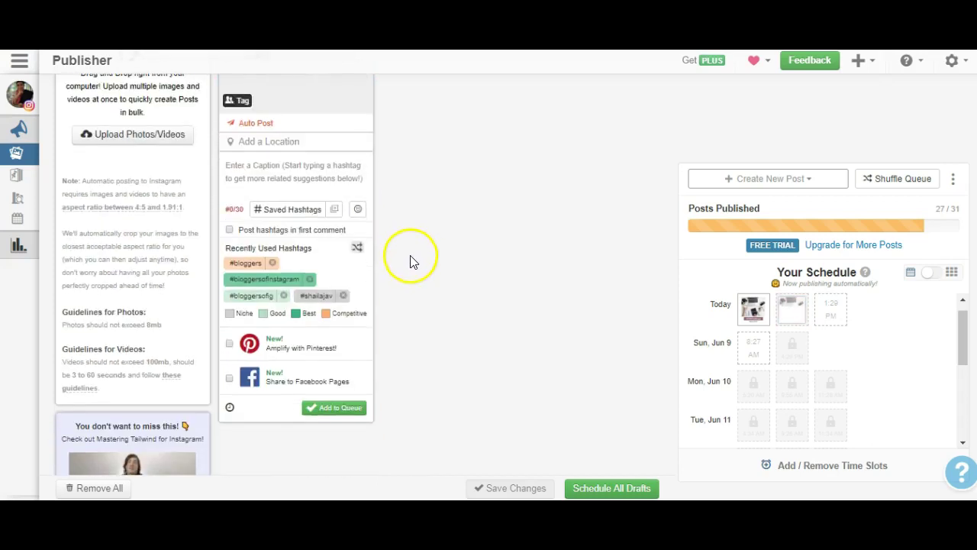
scroll(409, 260, up, 3)
scroll(425, 268, down, 1)
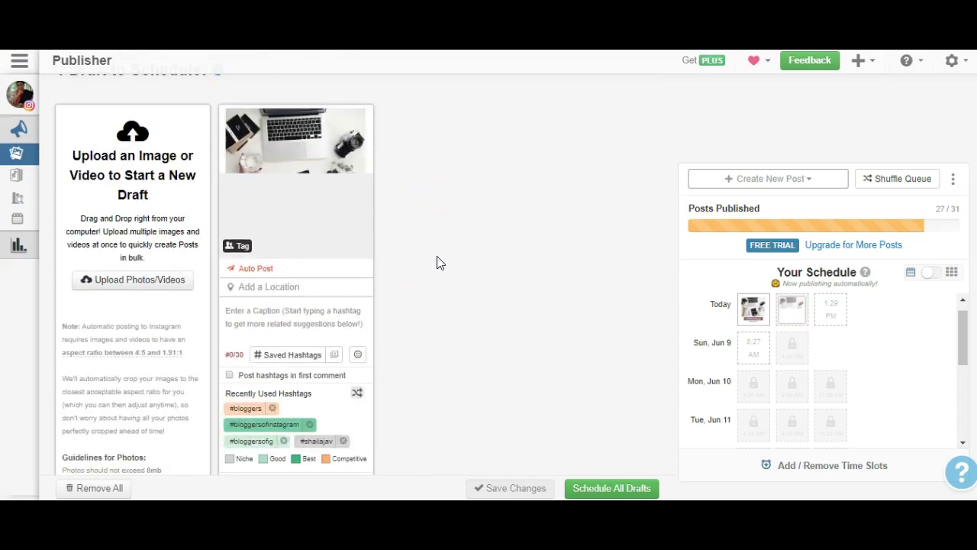
click(451, 245)
scroll(451, 241, up, 1)
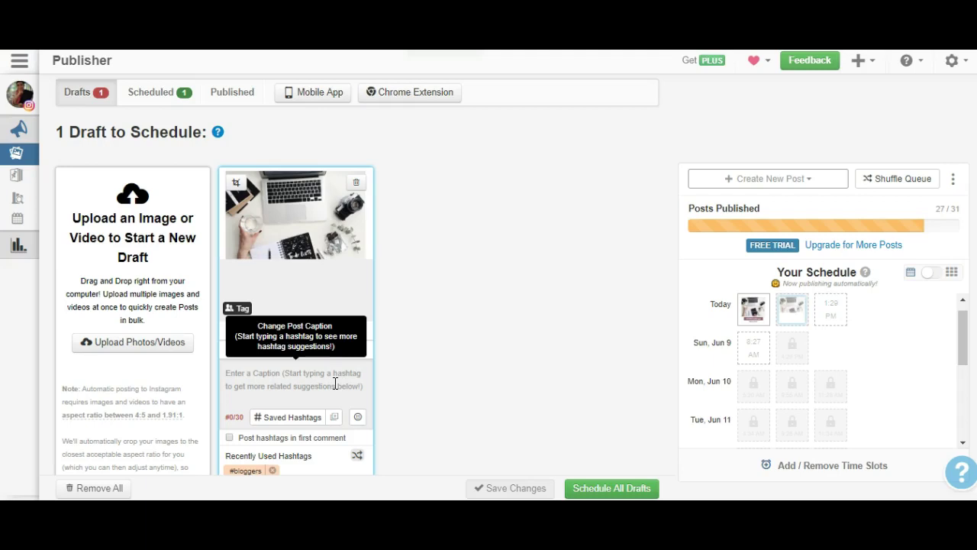
text(This is)
key(BackSpace)
key(BackSpace)
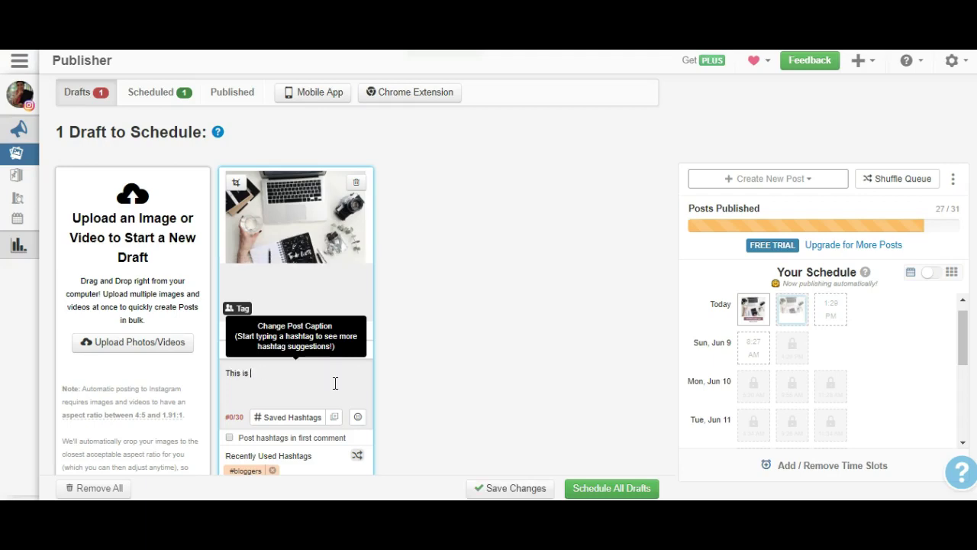
text(how I recommend t)
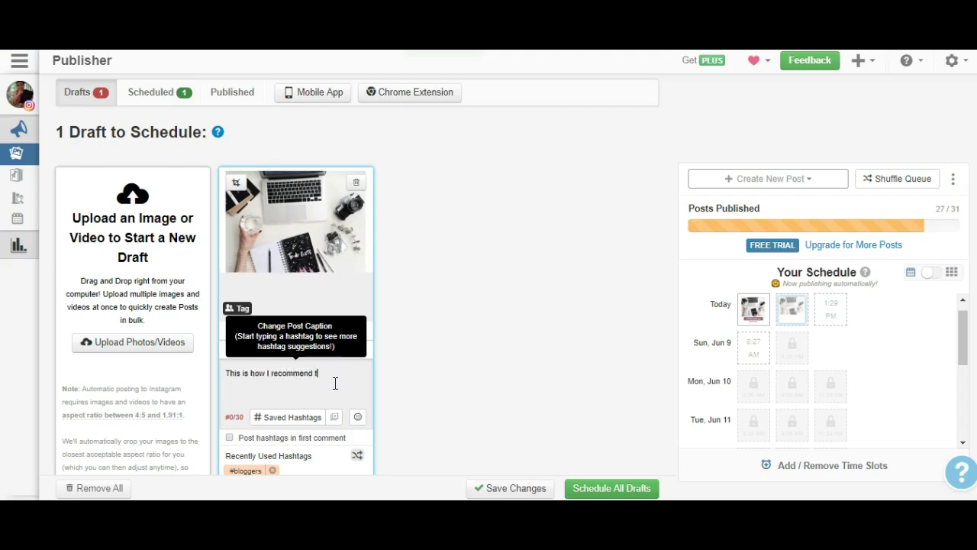
text(hat you declut)
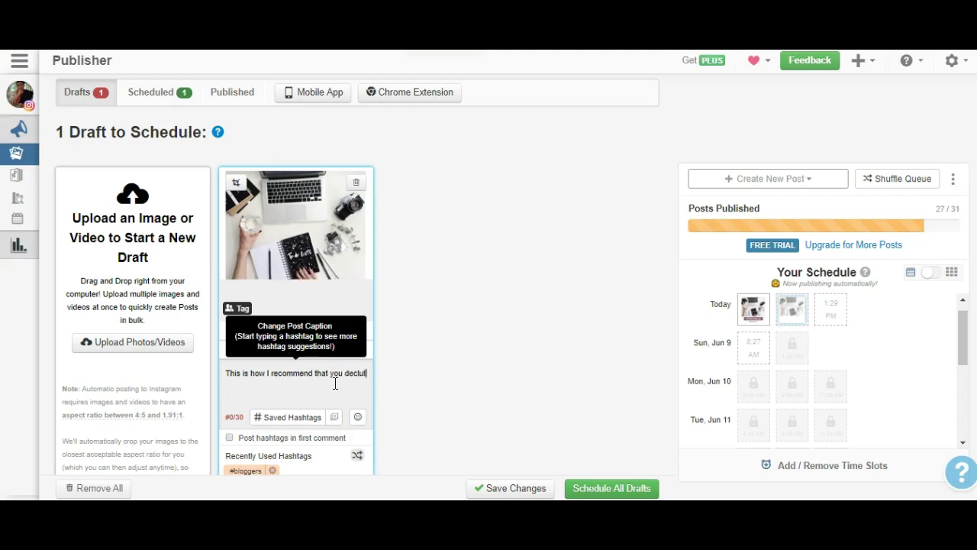
text(ter your deskto)
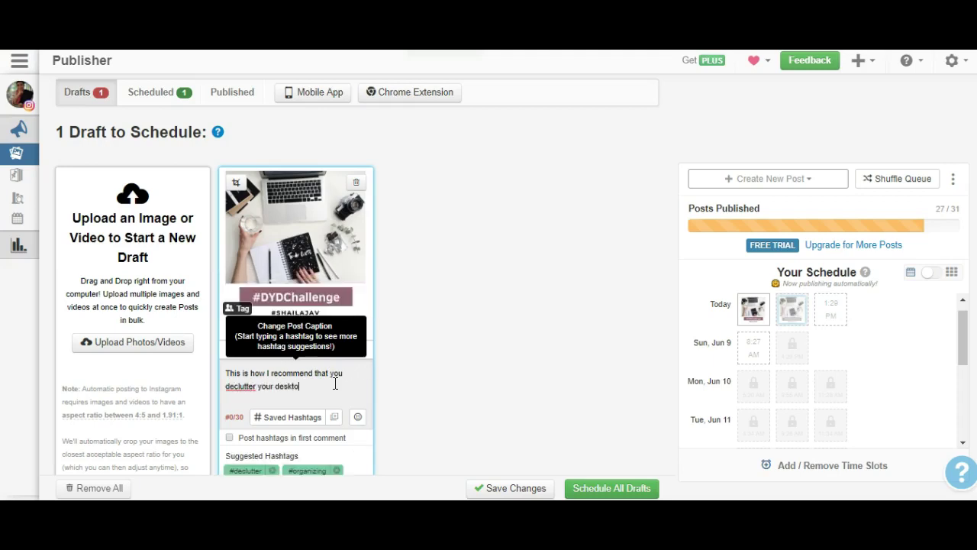
text(p.)
key(Return)
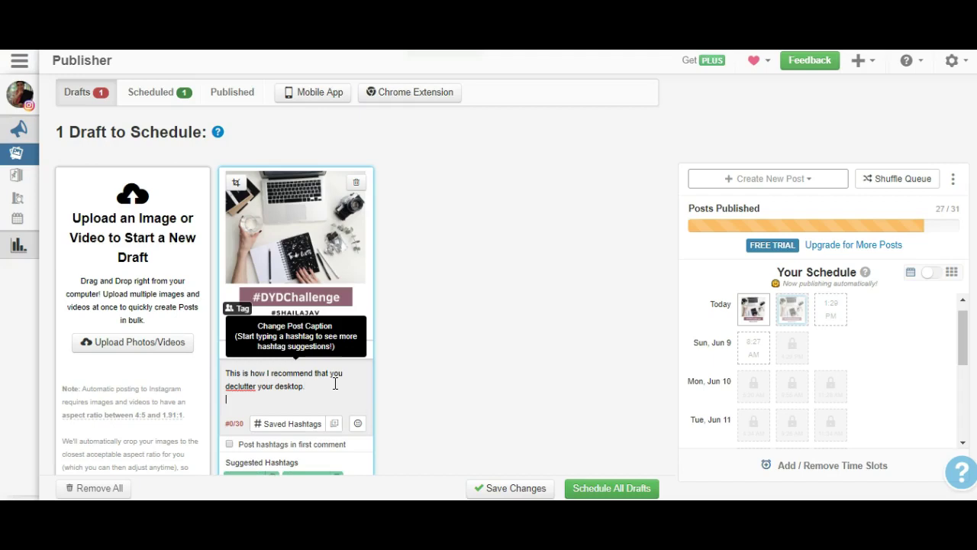
key(Return)
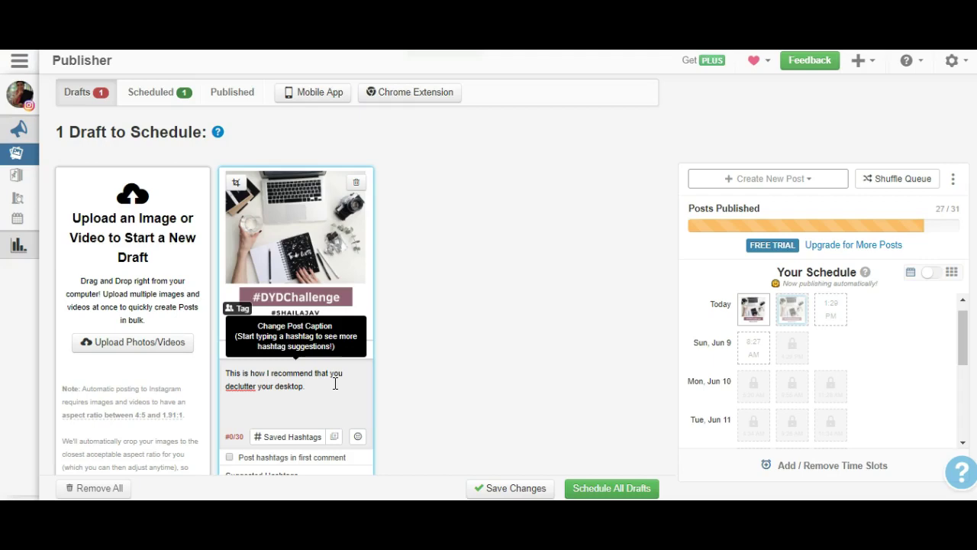
scroll(341, 383, down, 1)
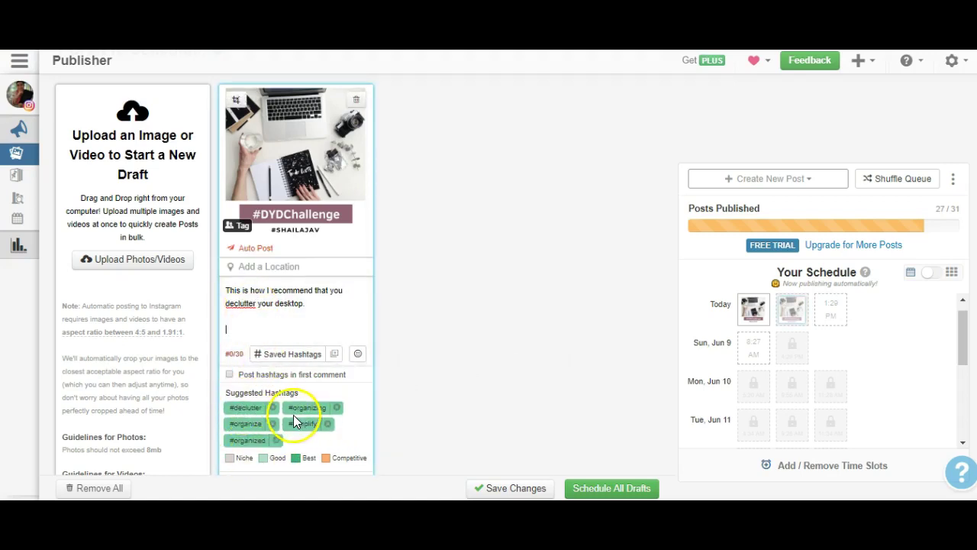
Step: Add #declutter, #organizing, #simplify and #organized to the caption
click(257, 417)
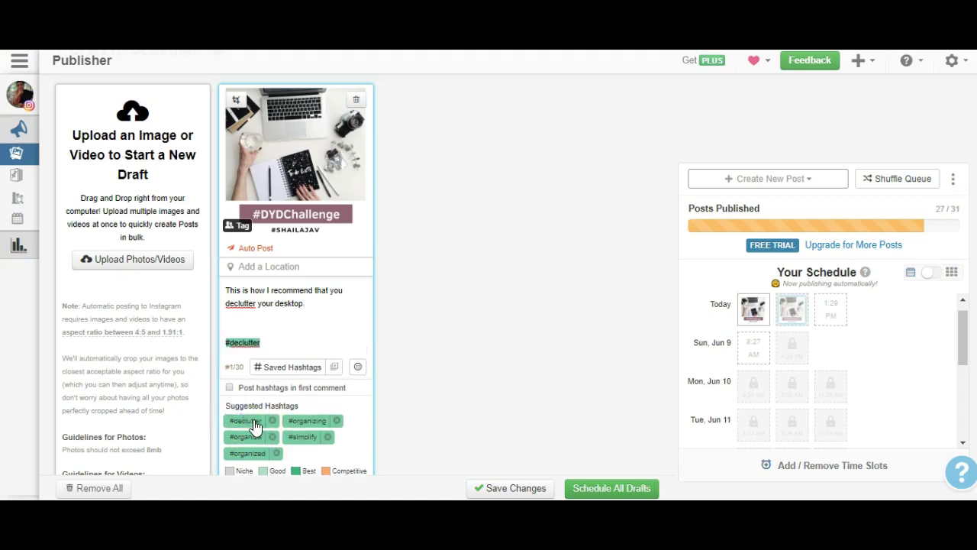
click(300, 422)
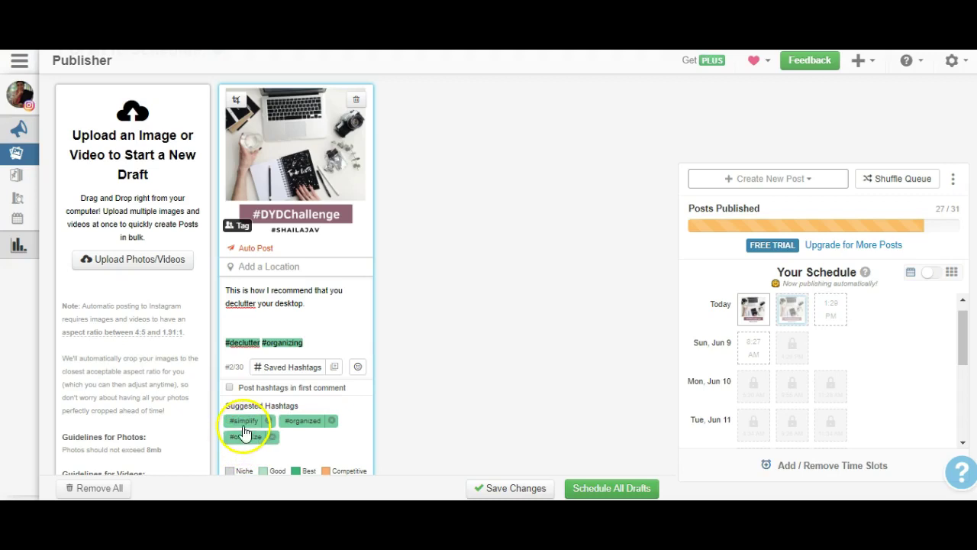
click(244, 429)
click(302, 422)
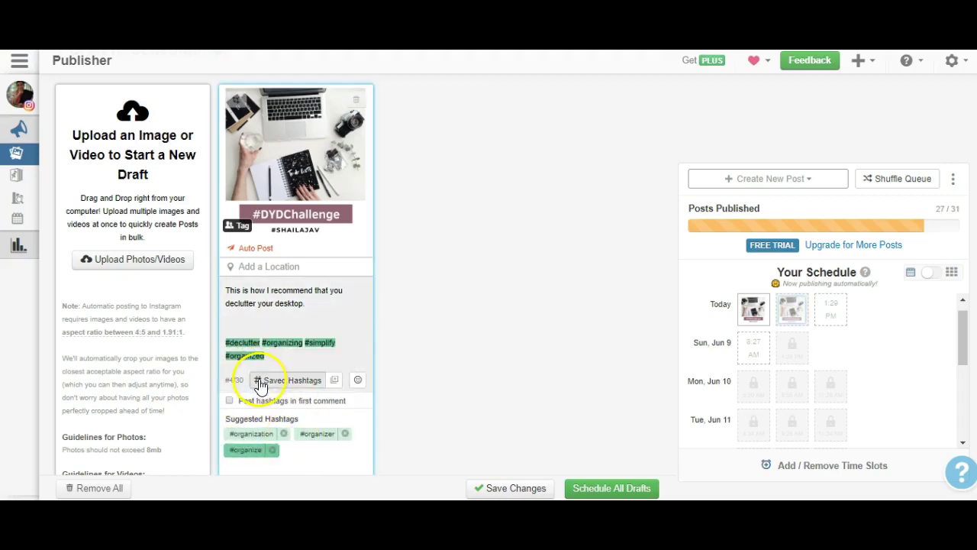
Step: Start a new saved hashtag list from the caption's hashtags named 'Declutter'
click(335, 380)
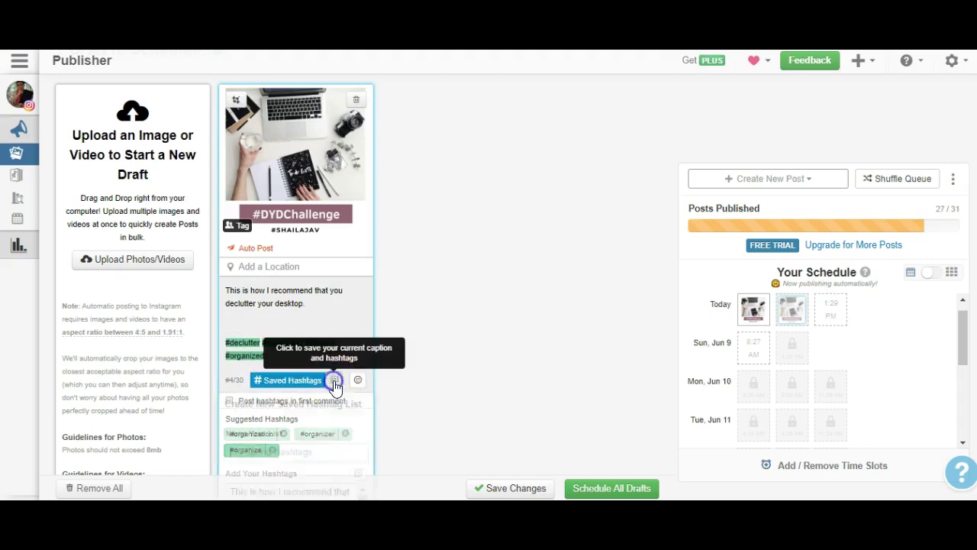
click(290, 449)
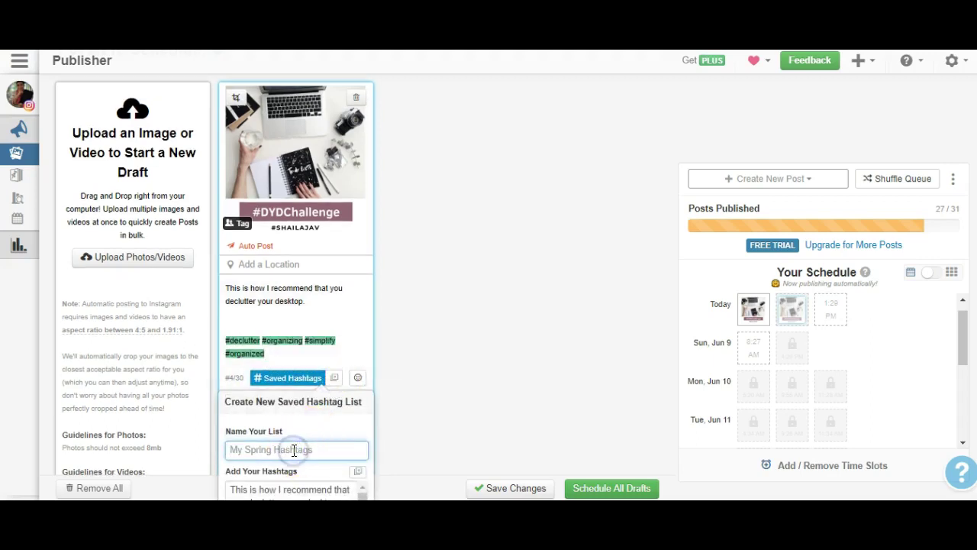
text(Declutter)
scroll(295, 421, up, 2)
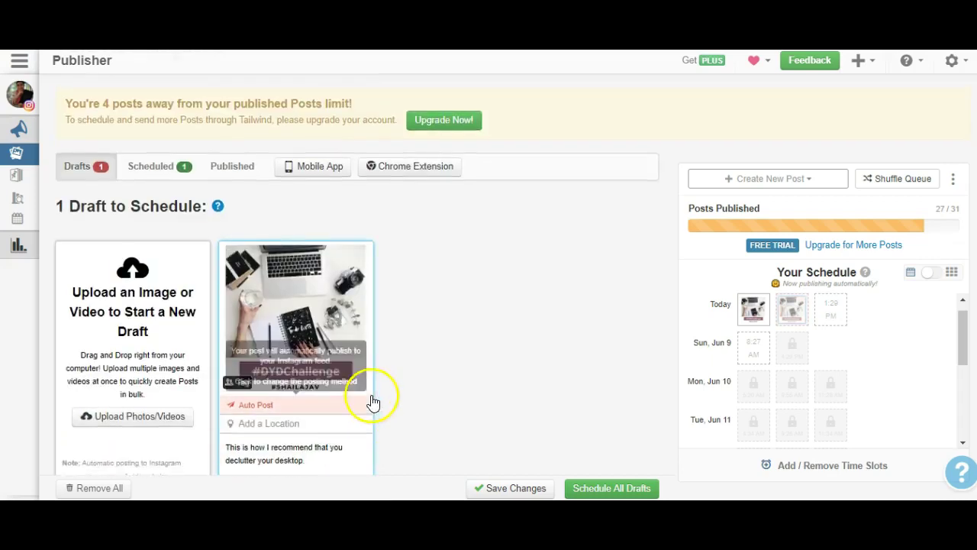
scroll(390, 382, down, 3)
scroll(374, 371, down, 1)
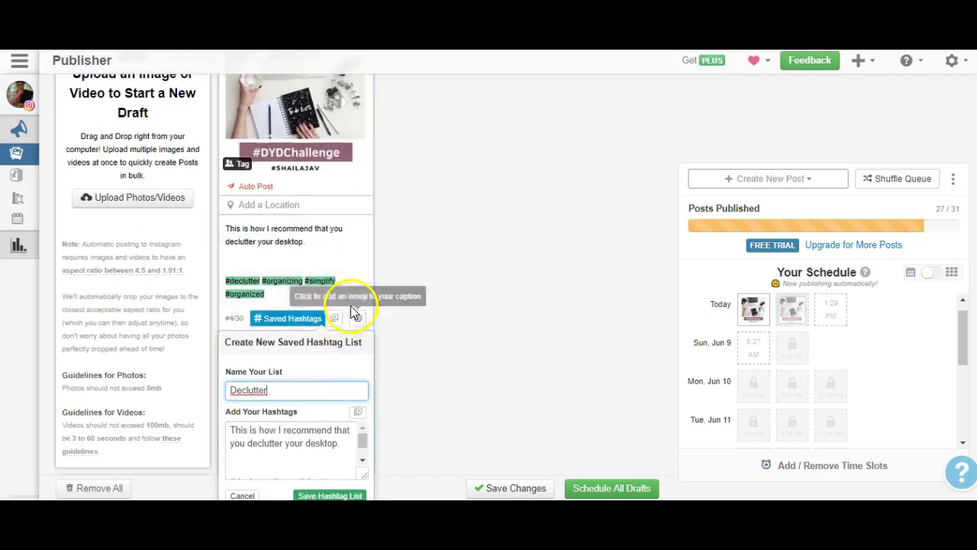
scroll(358, 458, down, 1)
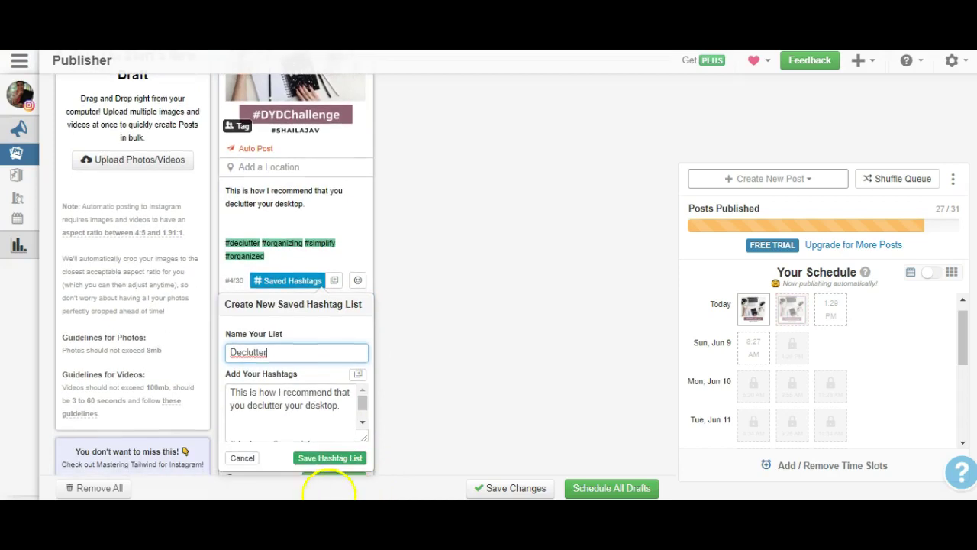
Step: Save the Declutter list with 4 hashtags and enable posting hashtags in the first comment
click(329, 458)
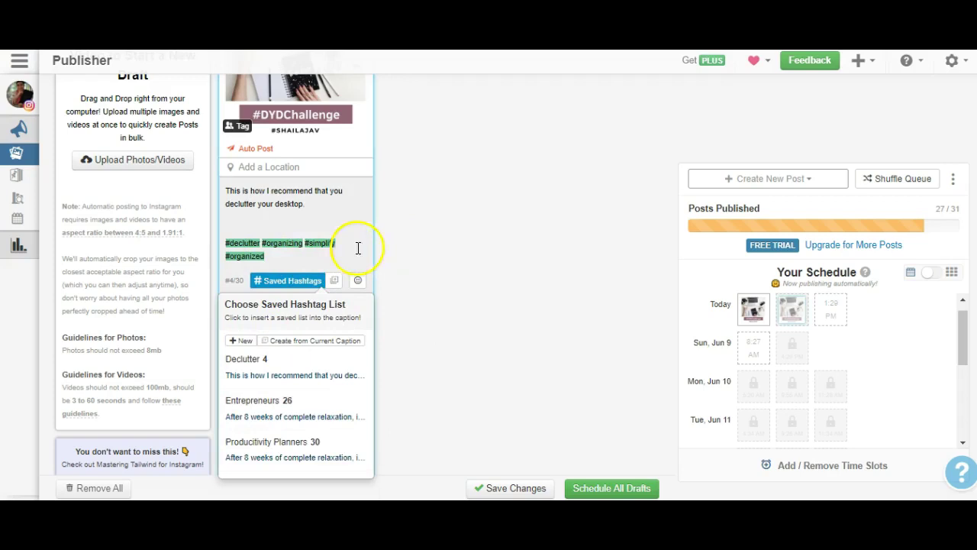
mouse_move(305, 243)
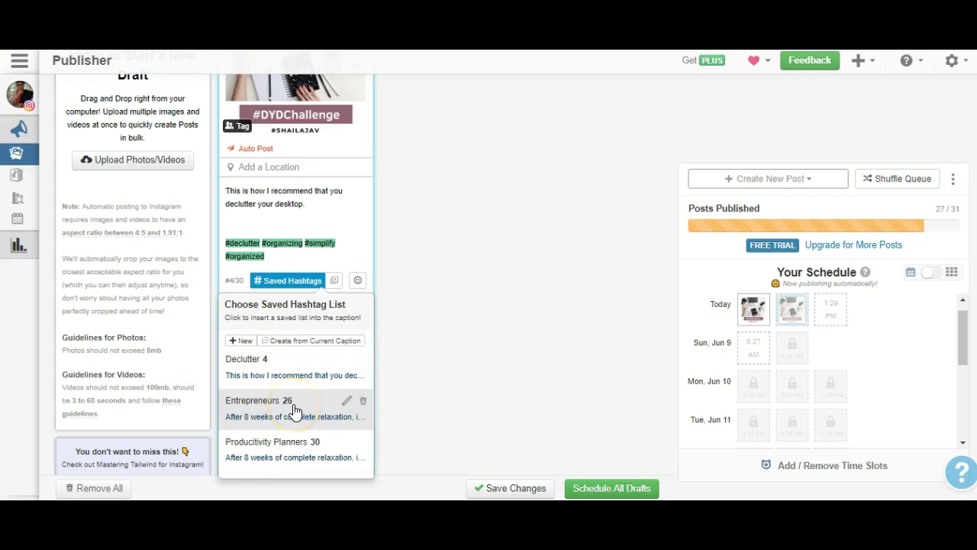
click(451, 314)
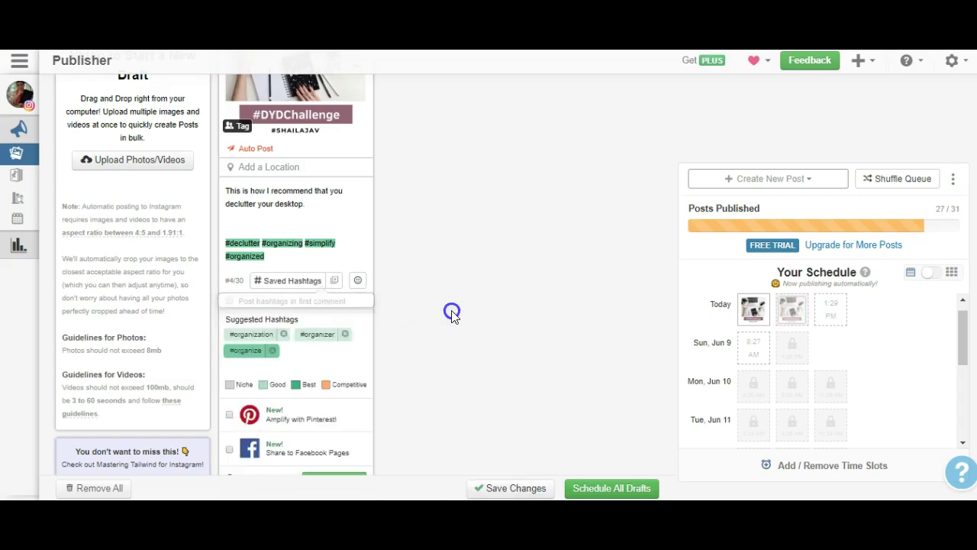
click(230, 305)
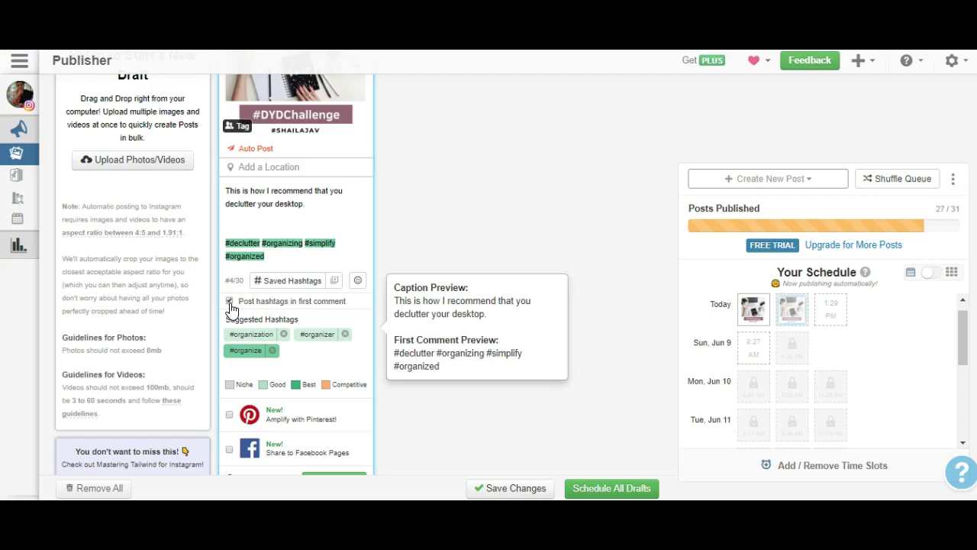
Step: Insert a grinning smiley after 'desktop.' and add a blank line below it
click(252, 305)
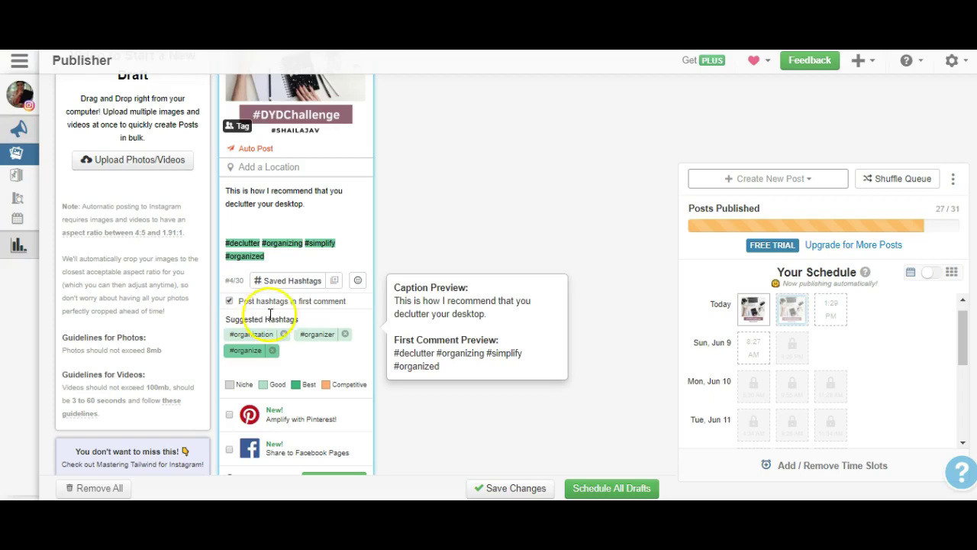
click(308, 204)
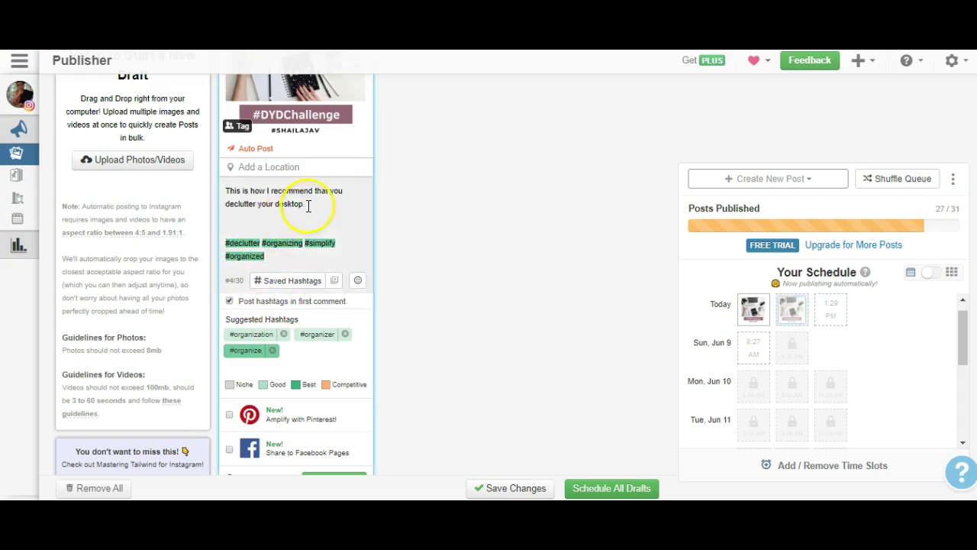
click(359, 281)
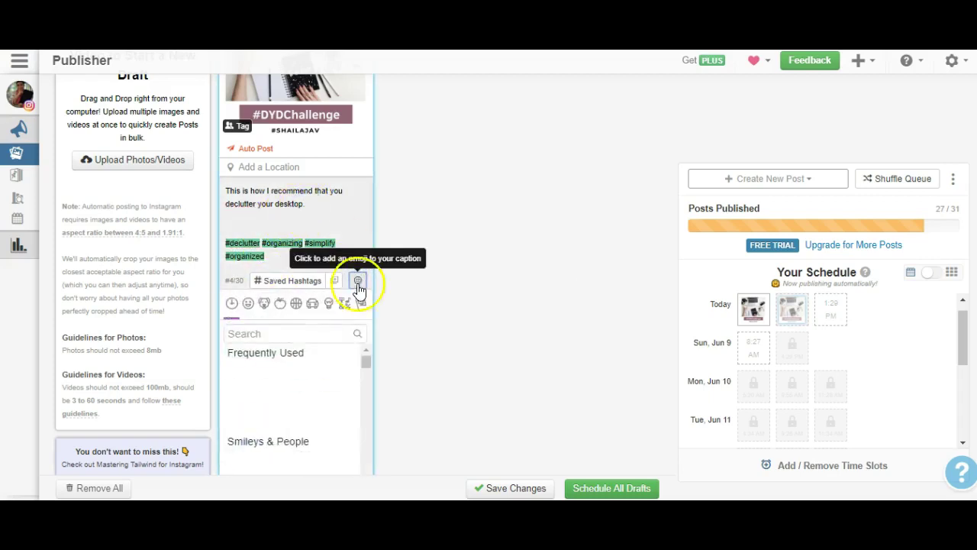
click(250, 305)
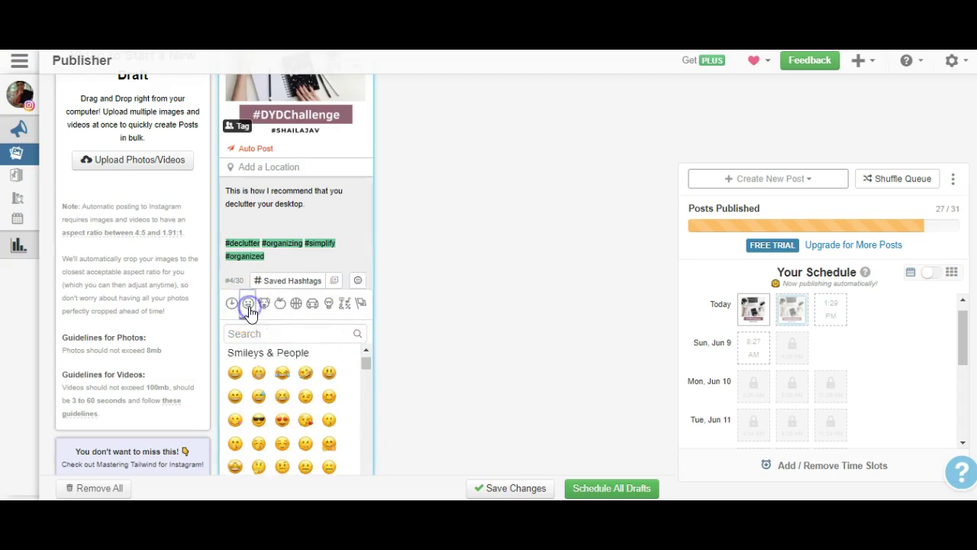
click(236, 372)
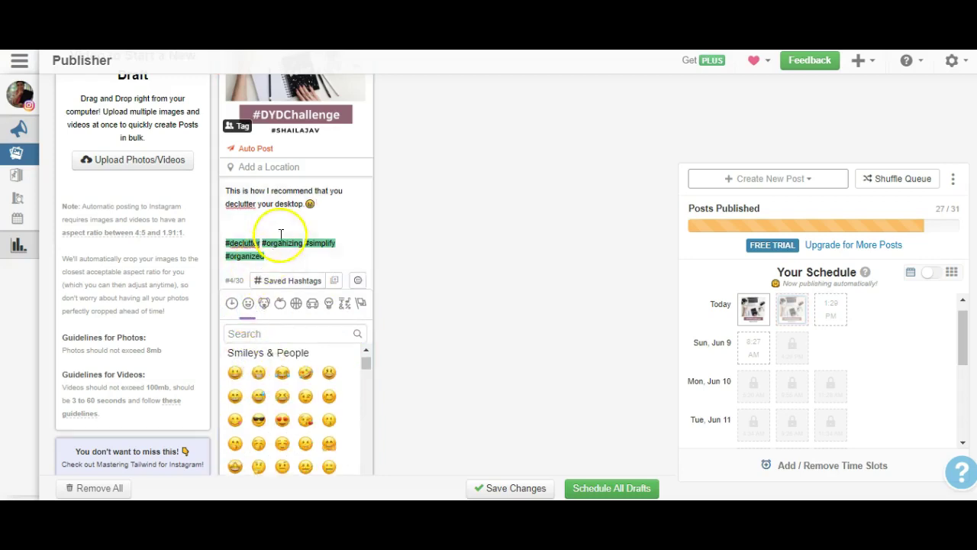
key(Return)
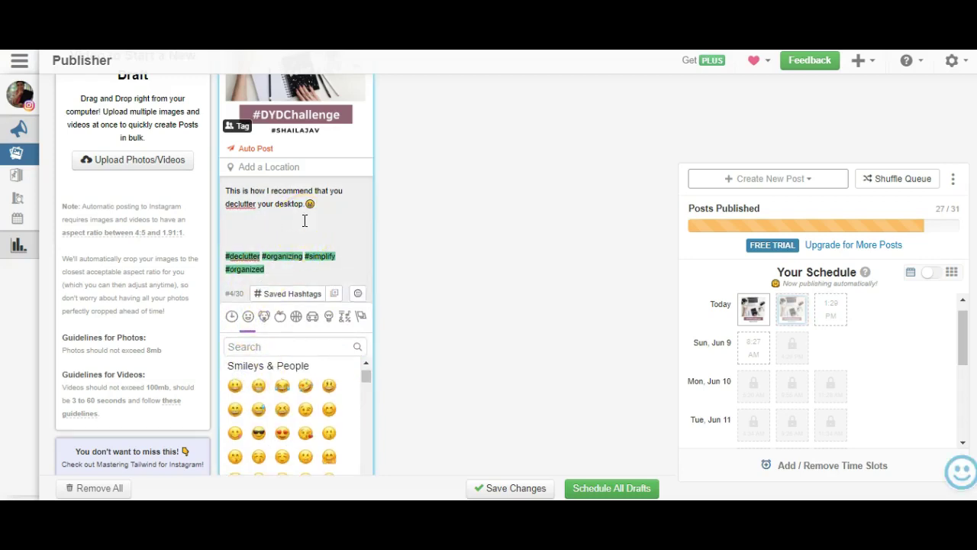
key(Return)
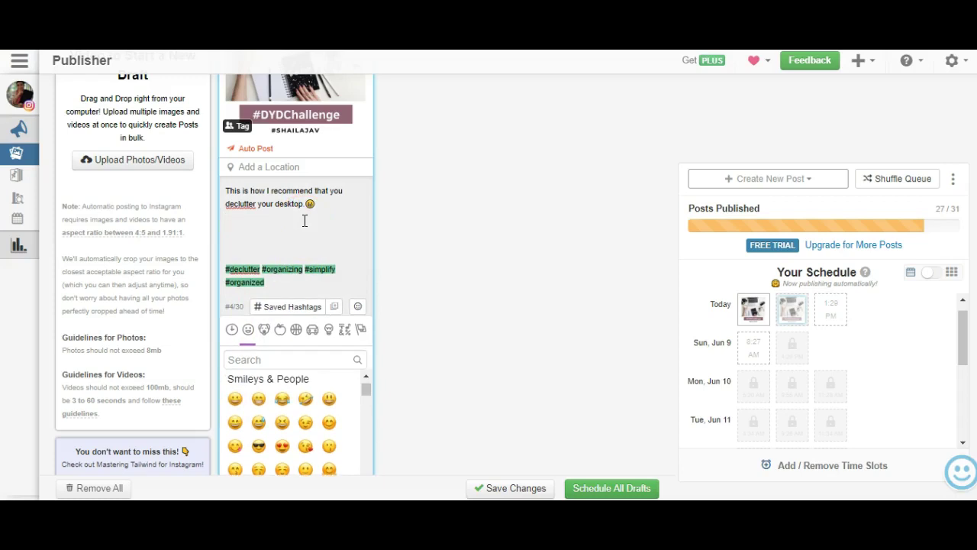
Step: Add a new caption line reading '✅ How to get started'
click(266, 235)
click(357, 306)
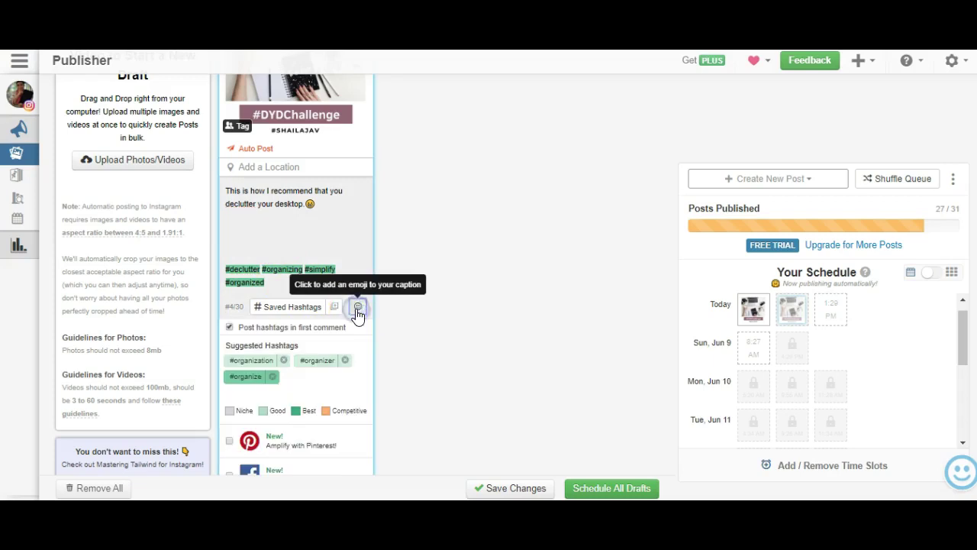
click(357, 306)
click(327, 422)
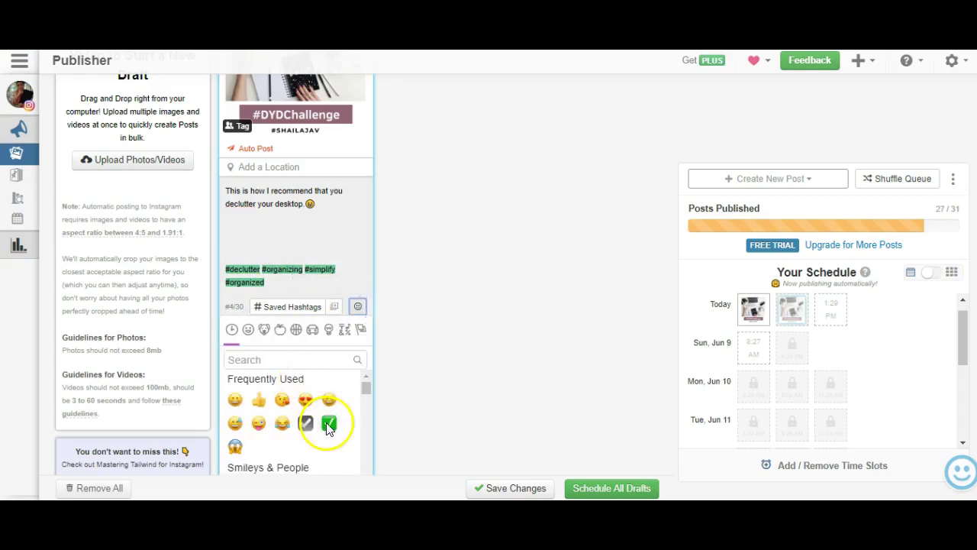
click(266, 222)
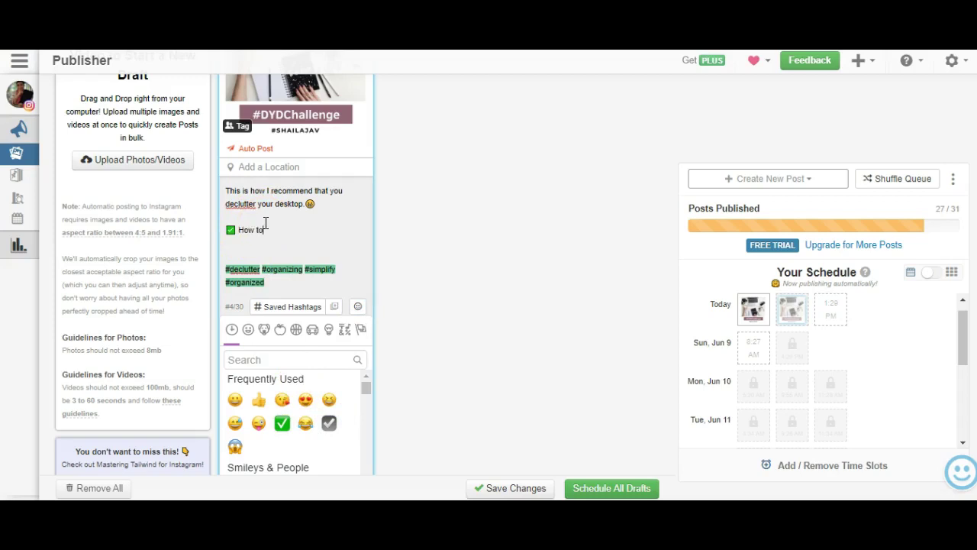
text(How to get started)
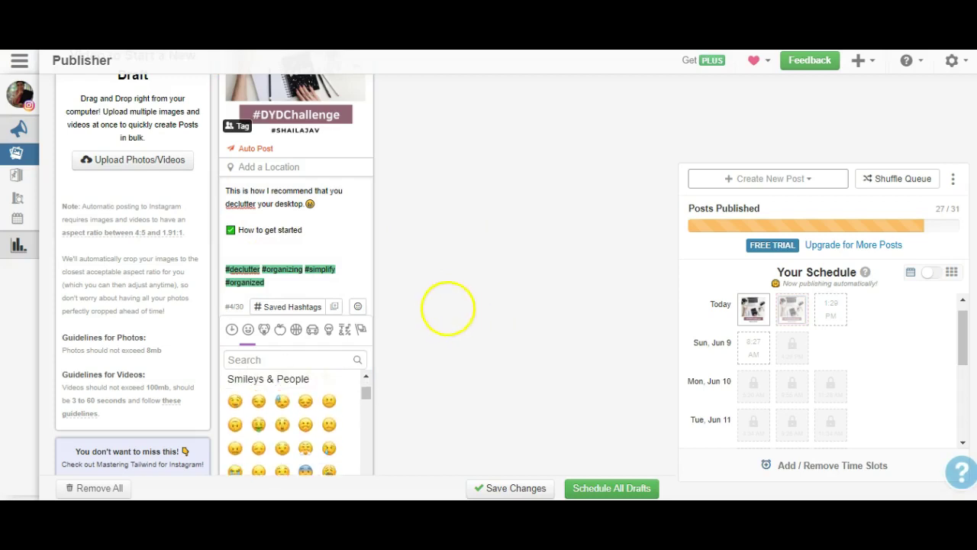
click(443, 270)
Step: Add the draft to the queue so today's Scheduled Posts shows 2 and Drafts shows 0
scroll(431, 330, down, 3)
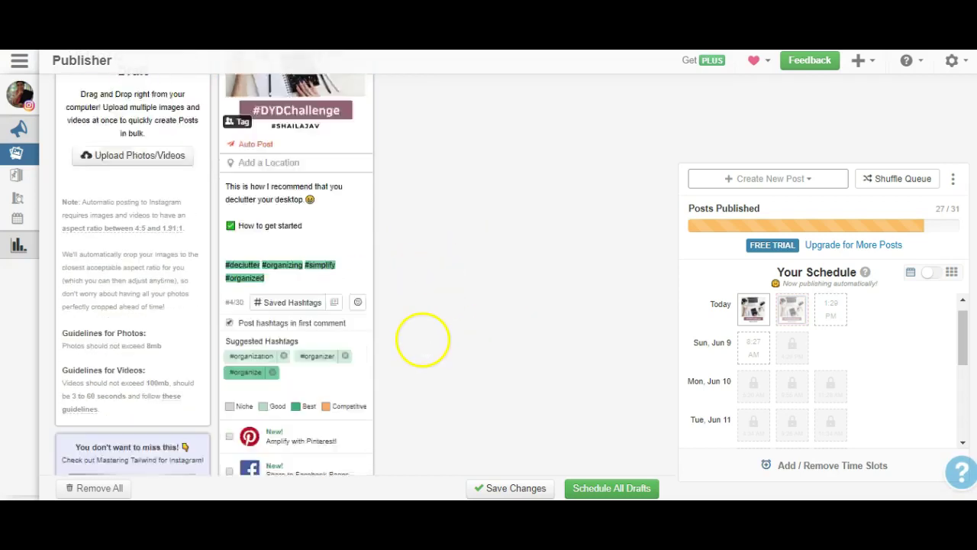
mouse_move(229, 320)
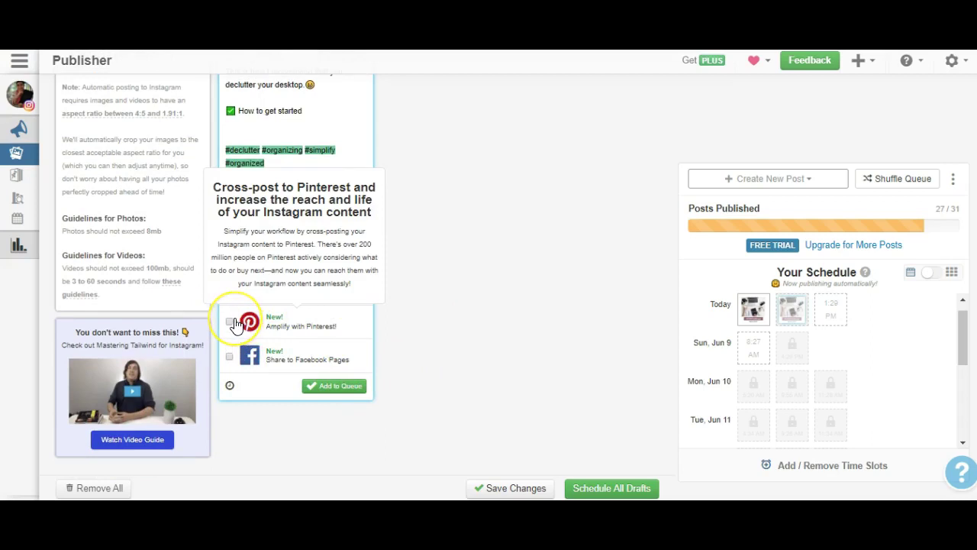
click(272, 360)
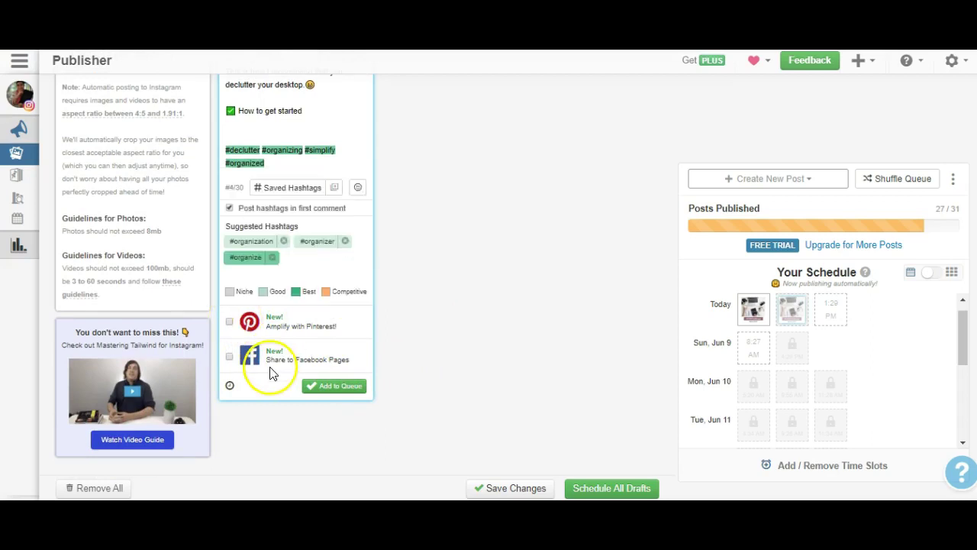
click(332, 397)
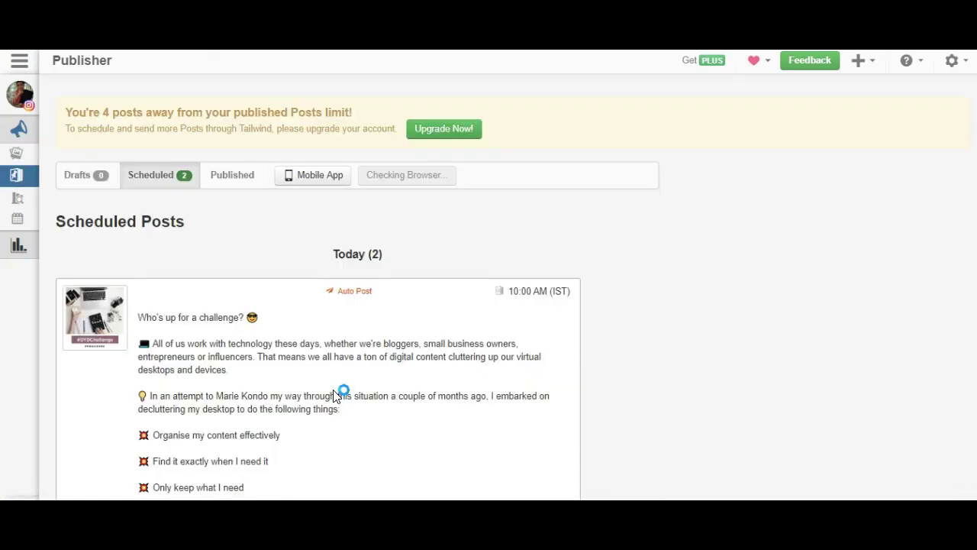
click(375, 382)
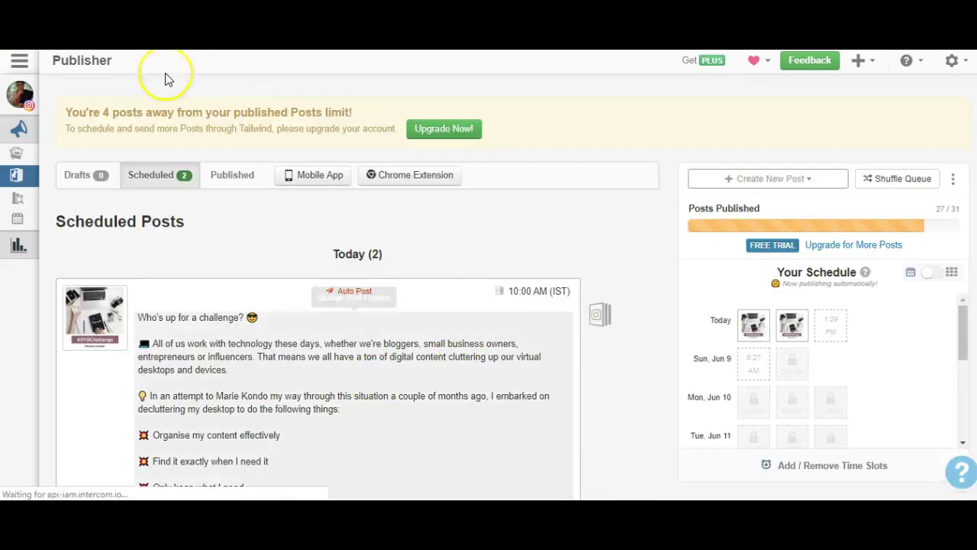